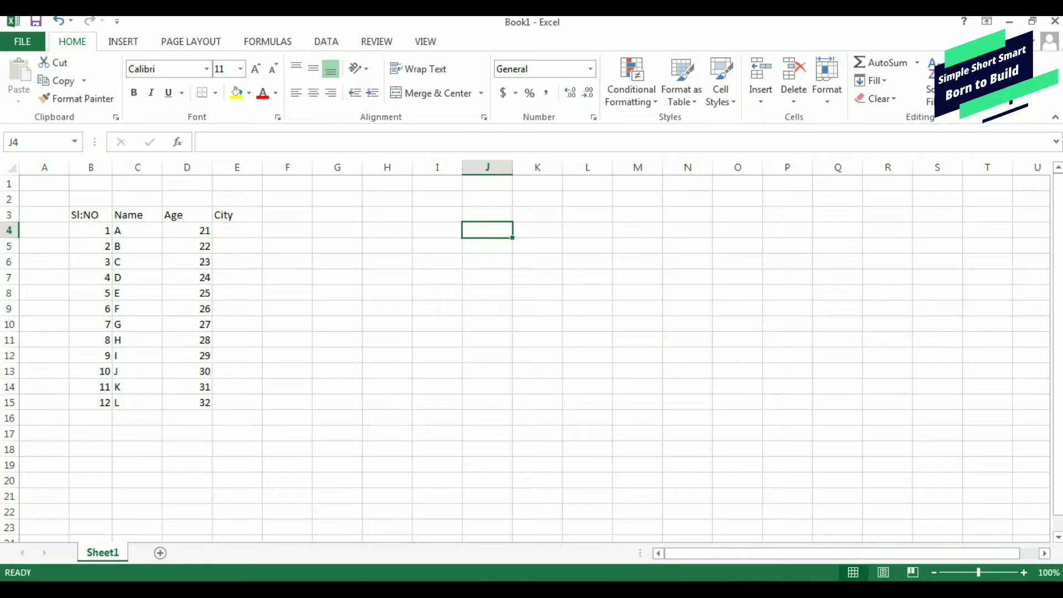
Step: Examine the Name, Age and City headers and the empty City column in the Book1 table
key("Left")
key("Left")
key("Left")
key("Left")
key("Left")
key("Left")
key("Left")
key("Up")
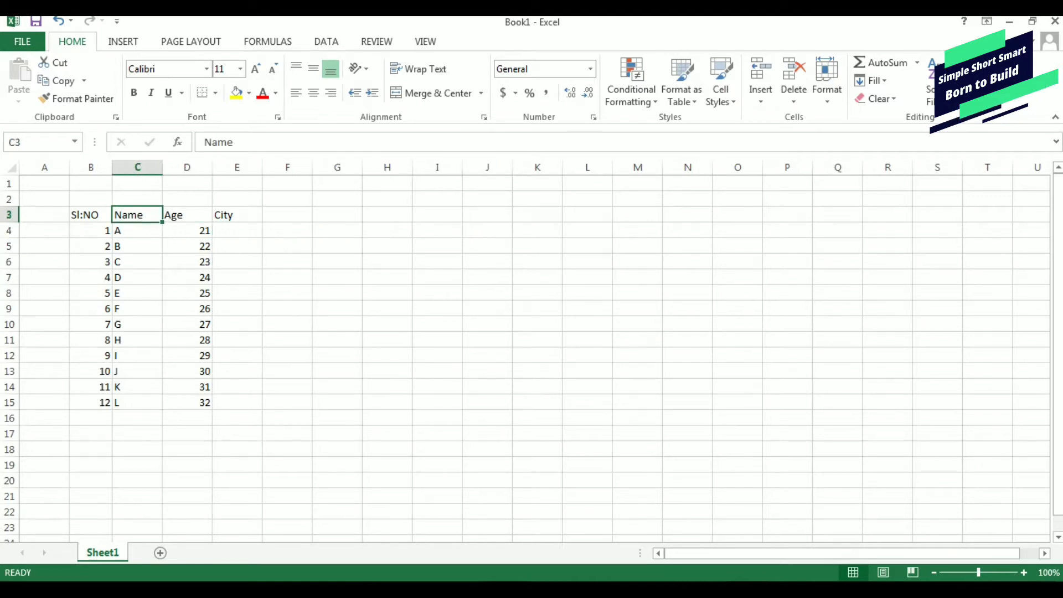
key("Right")
key("Right")
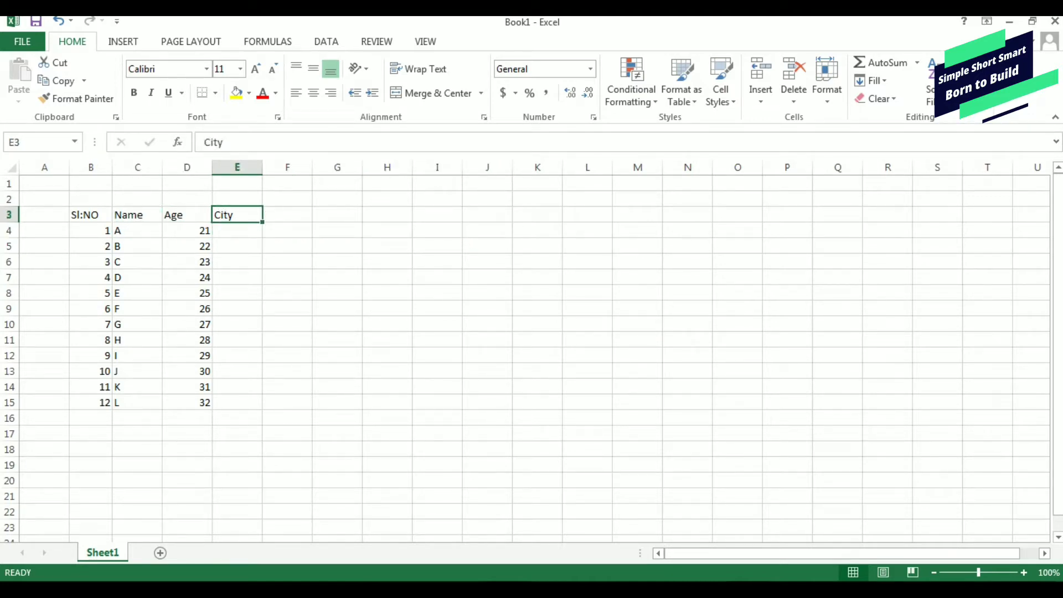
key("Down")
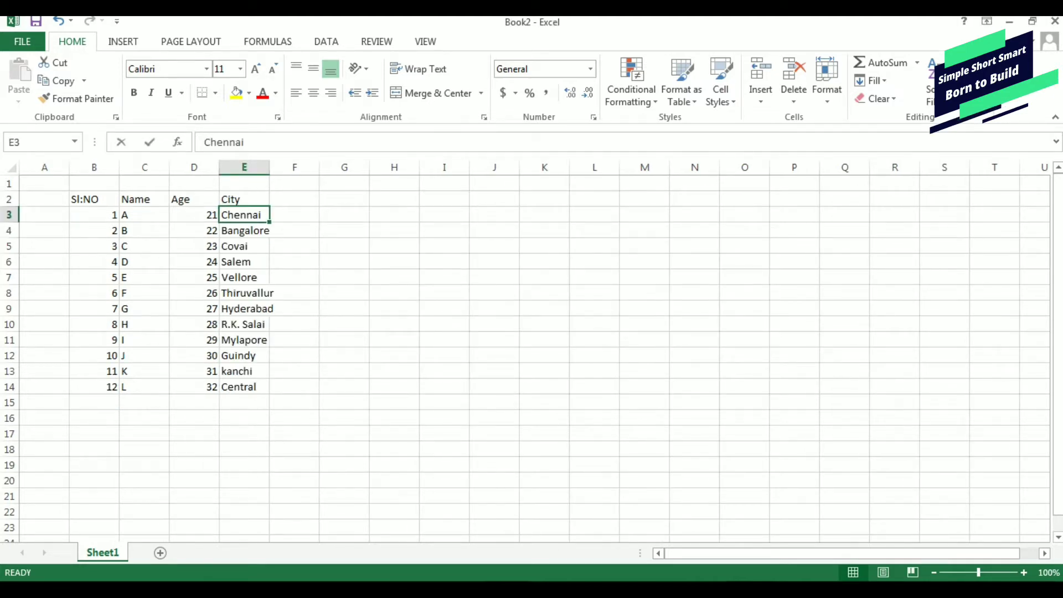
Step: Examine the Name, Age and City columns of the reference table in Book2
key("Up")
key("Left")
key("Left")
key("Right")
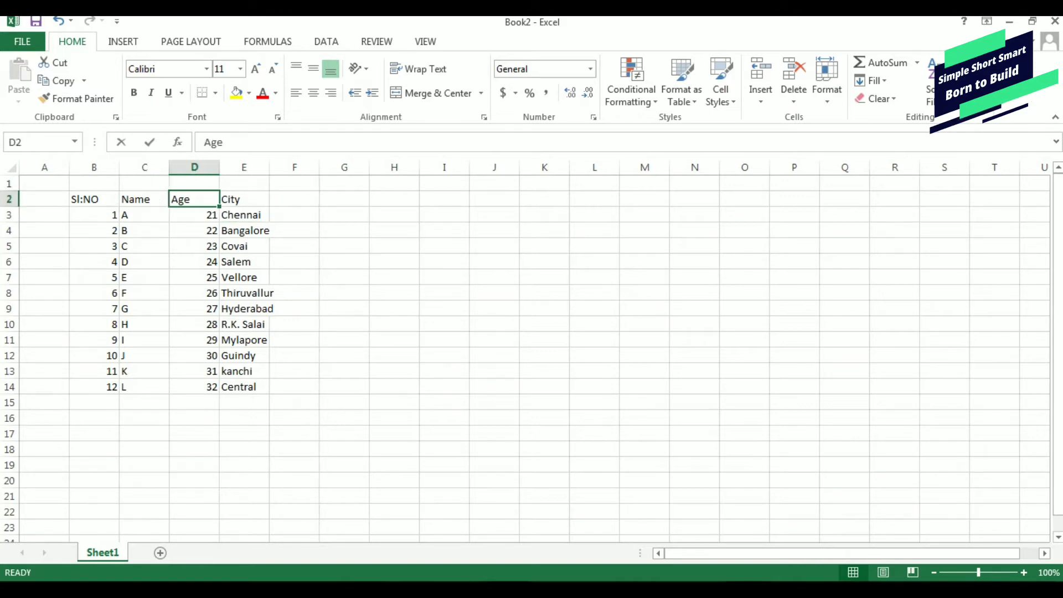
key("Right")
key("Down")
key("Down")
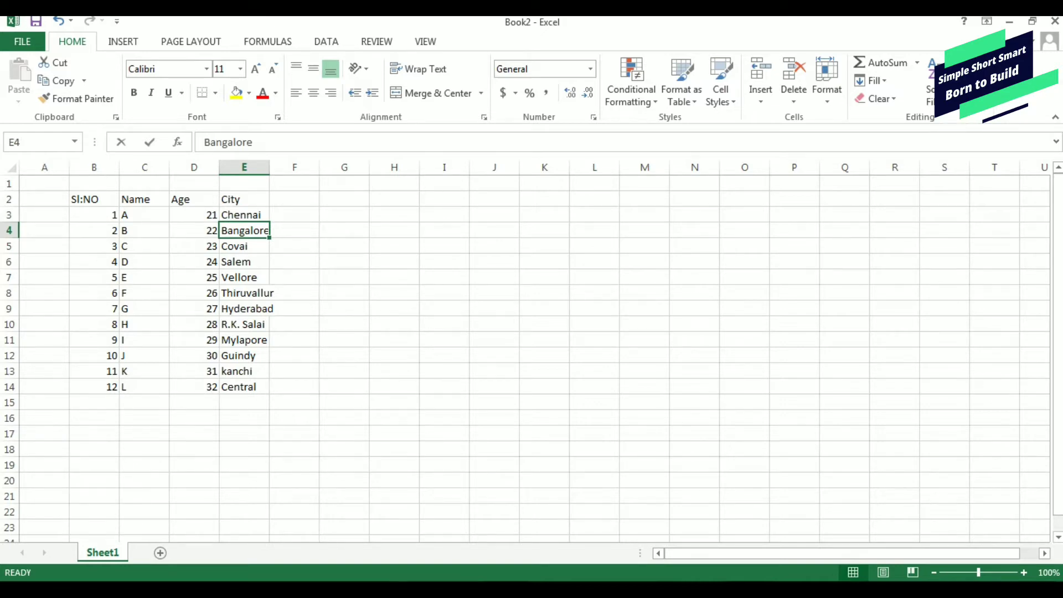
left_click(144, 215)
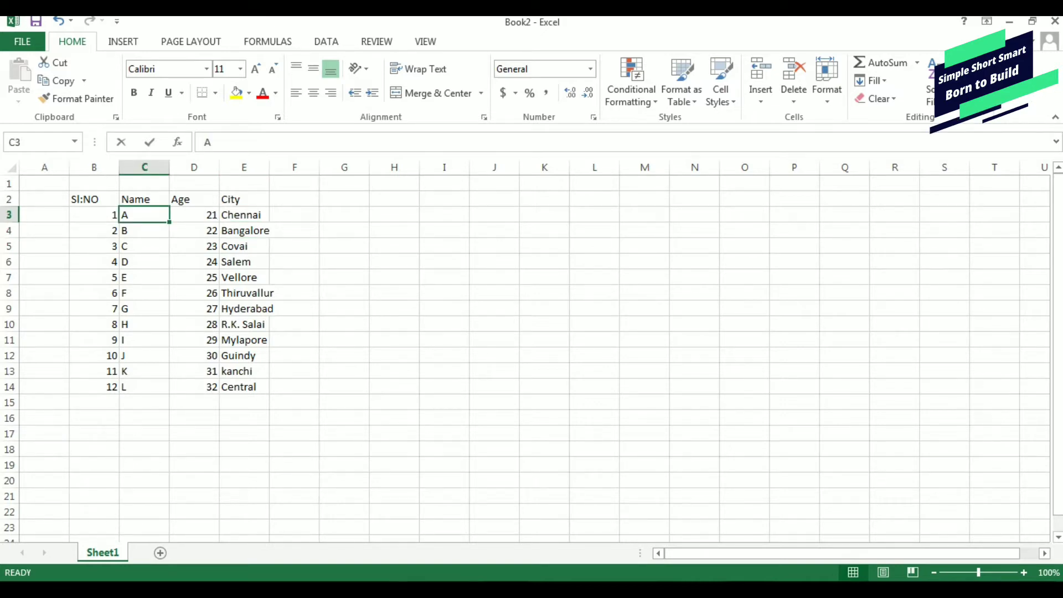
left_click(194, 215)
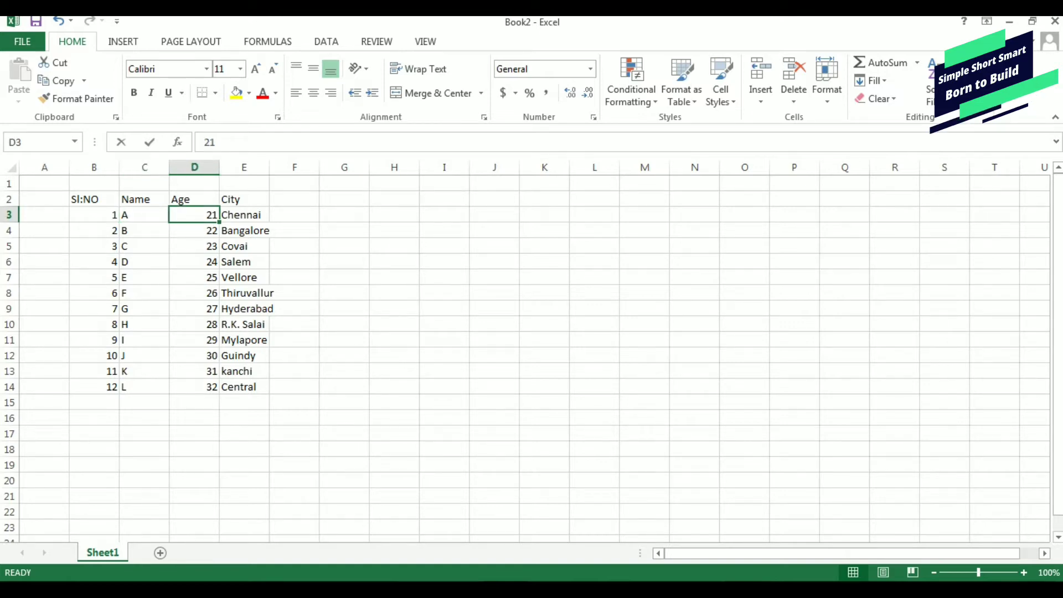
left_click(245, 214)
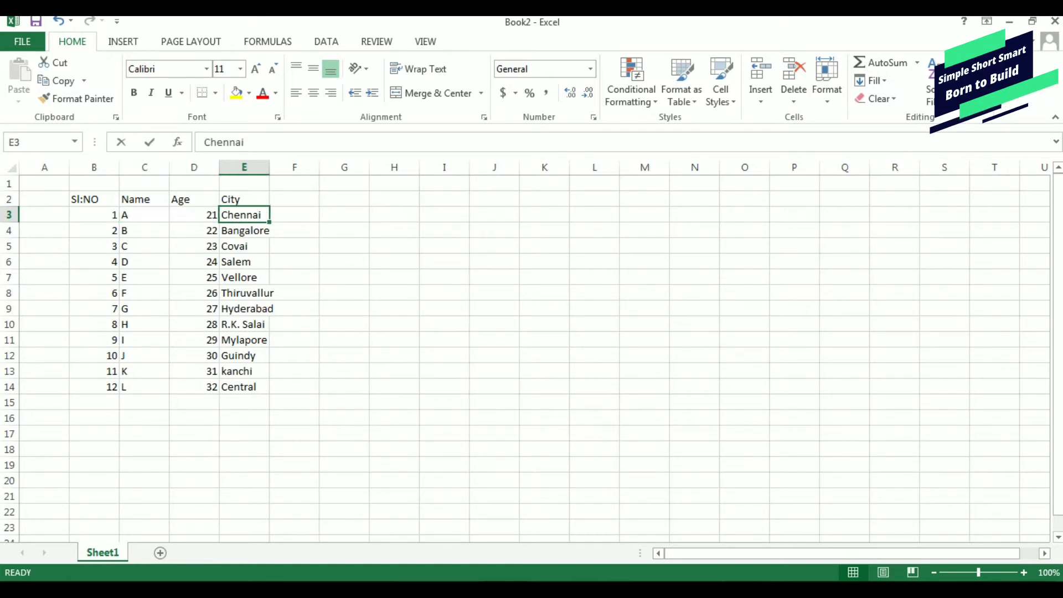
Step: Copy the name B from cell C5 of Book1 and find it in Book2
key("alt+Tab")
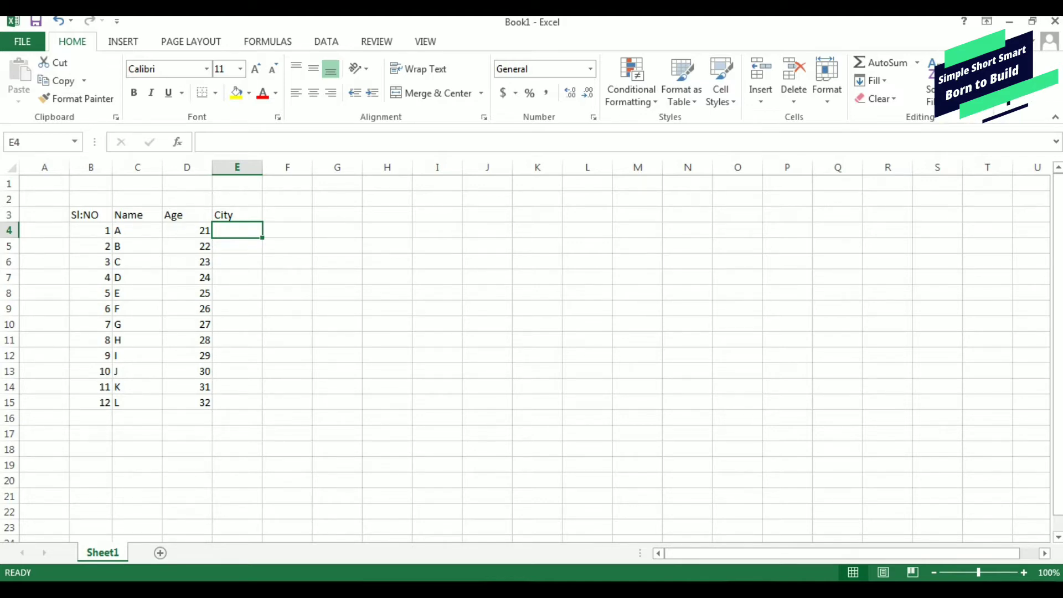
key("Down")
key("Left")
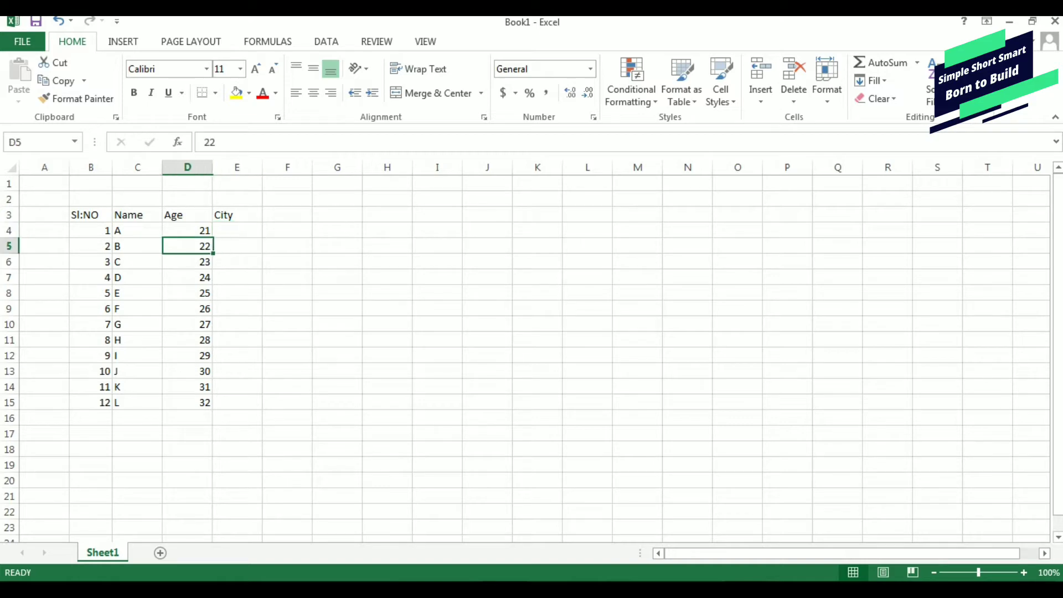
key("Left")
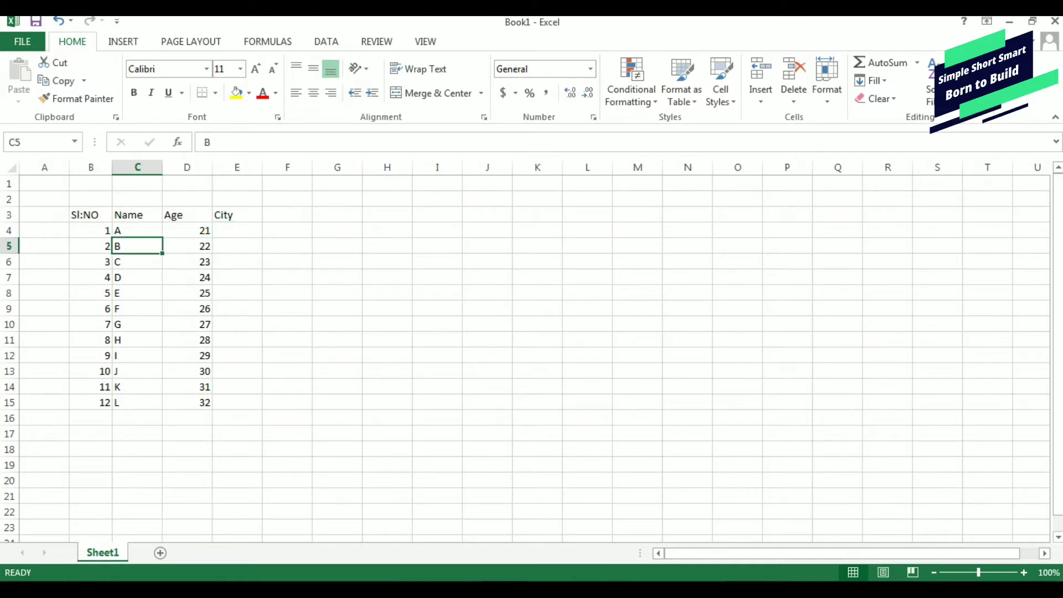
key("ctrl+c")
key("alt")
key("alt+Tab")
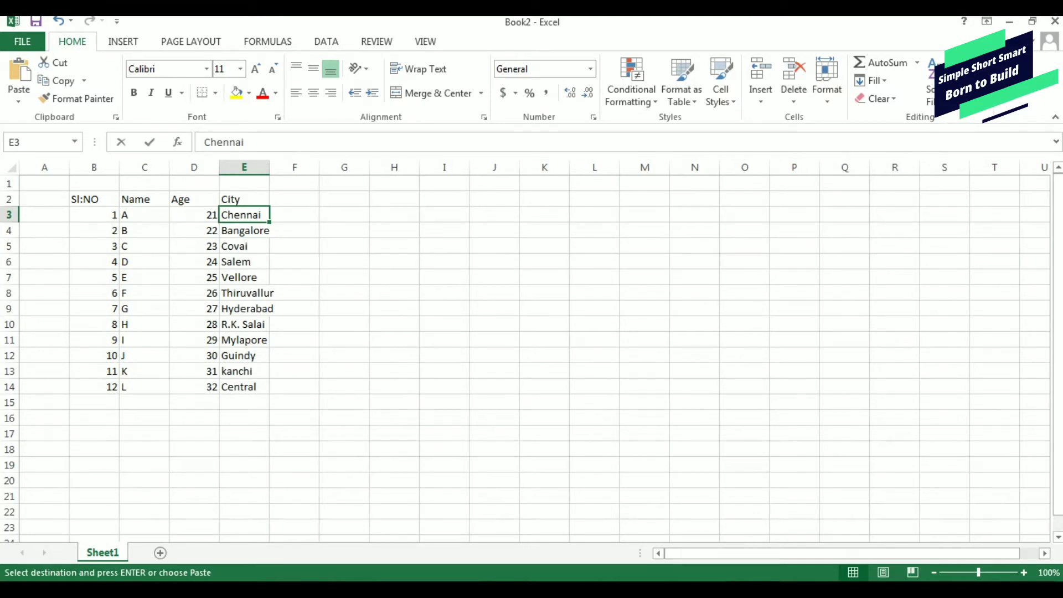
key("ctrl+f")
type("B")
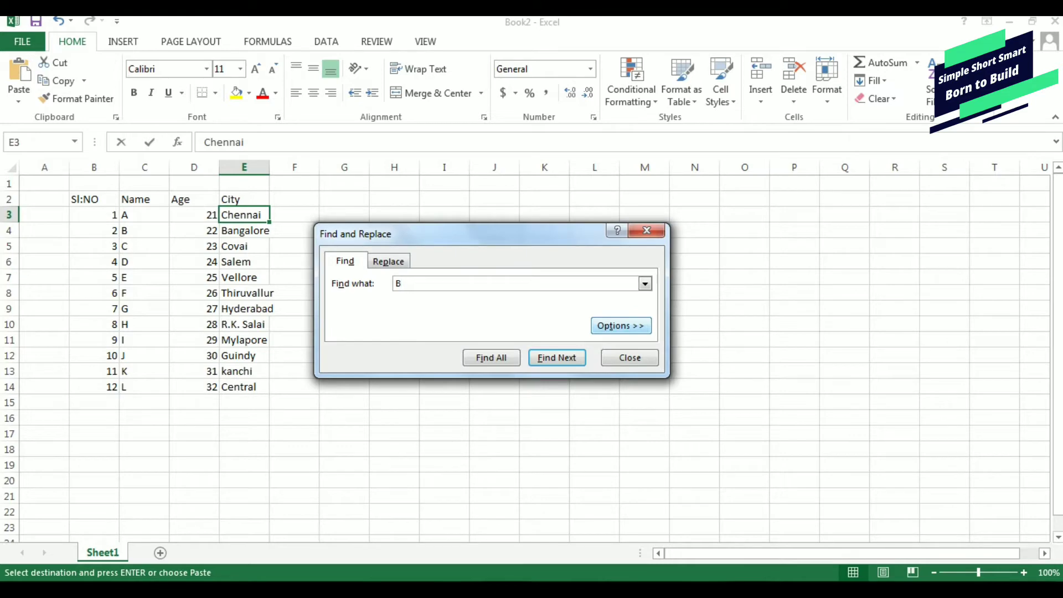
key("Return")
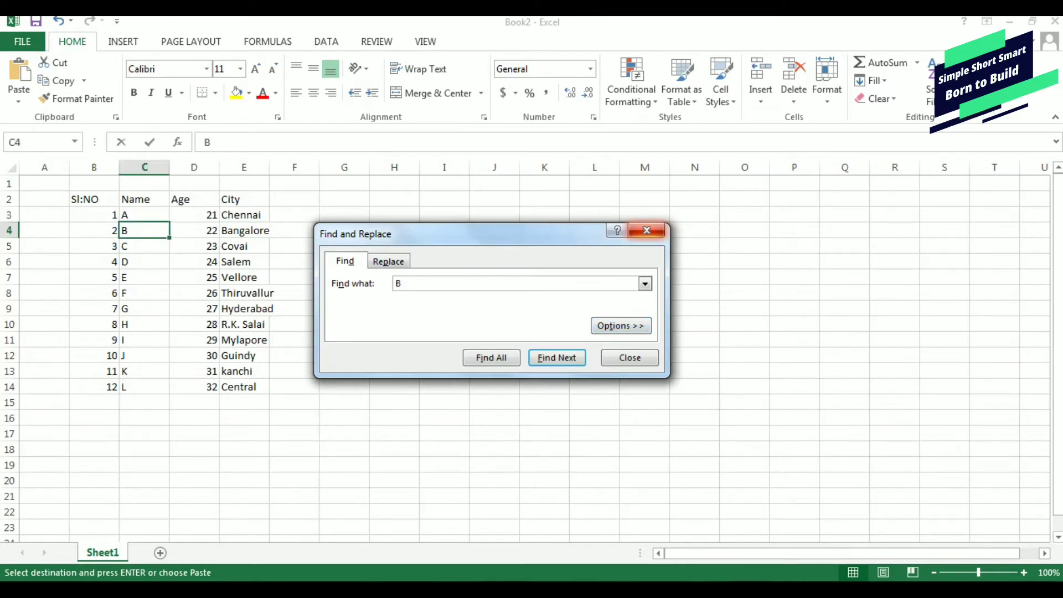
key("Escape")
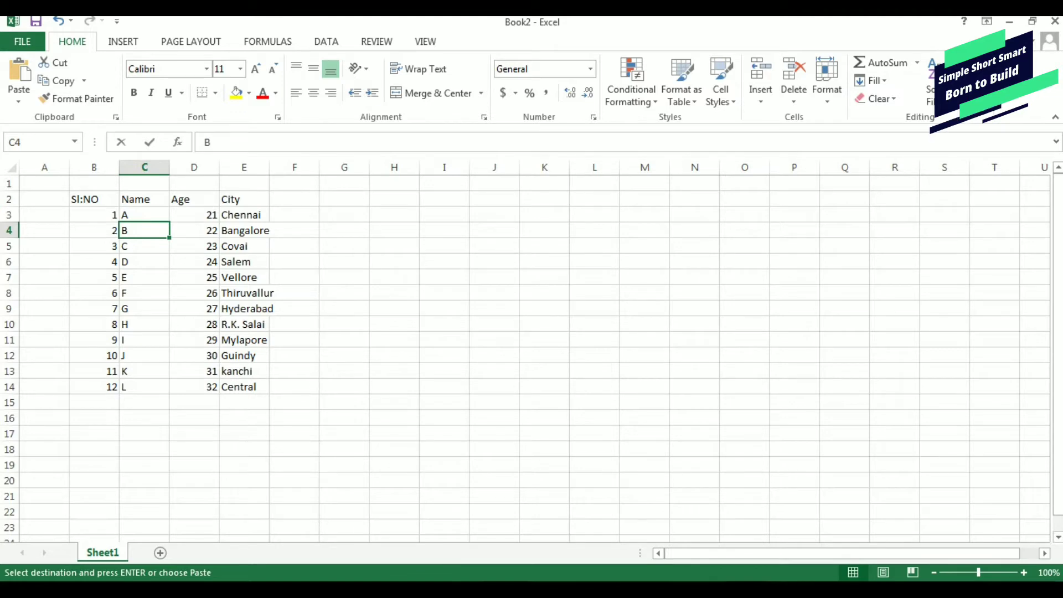
Step: Copy the city Bangalore from B's row in Book2 into cell E5 of Book1
key("Right")
key("Right")
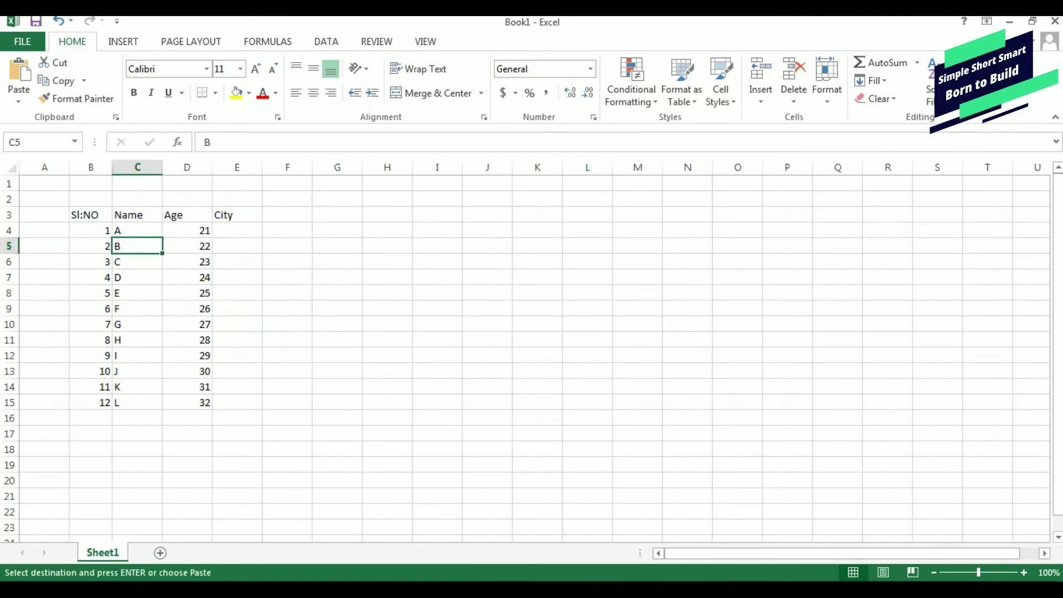
key("Right")
key("Right")
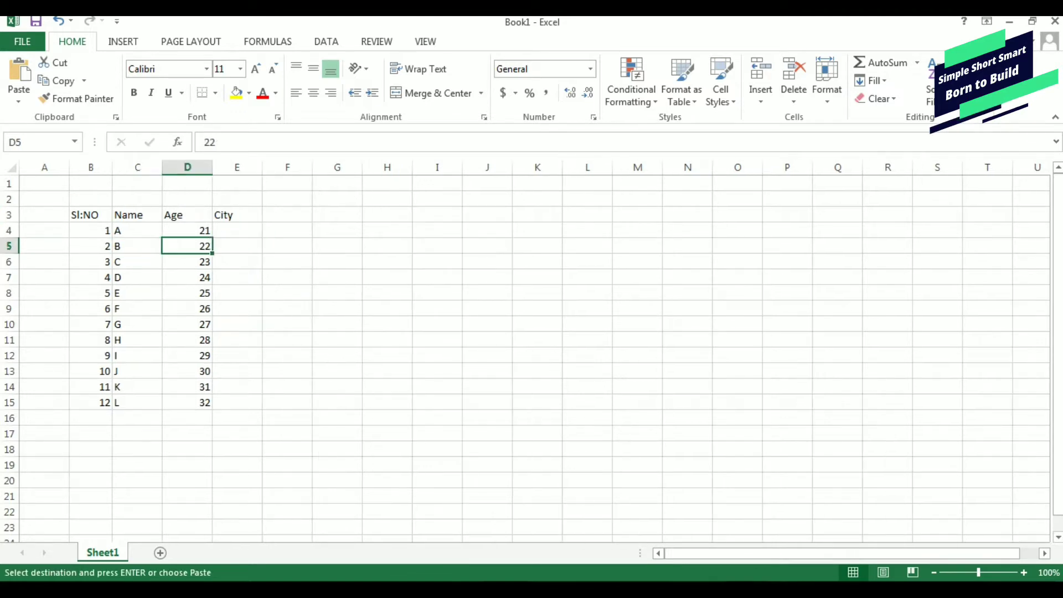
key("ctrl+v")
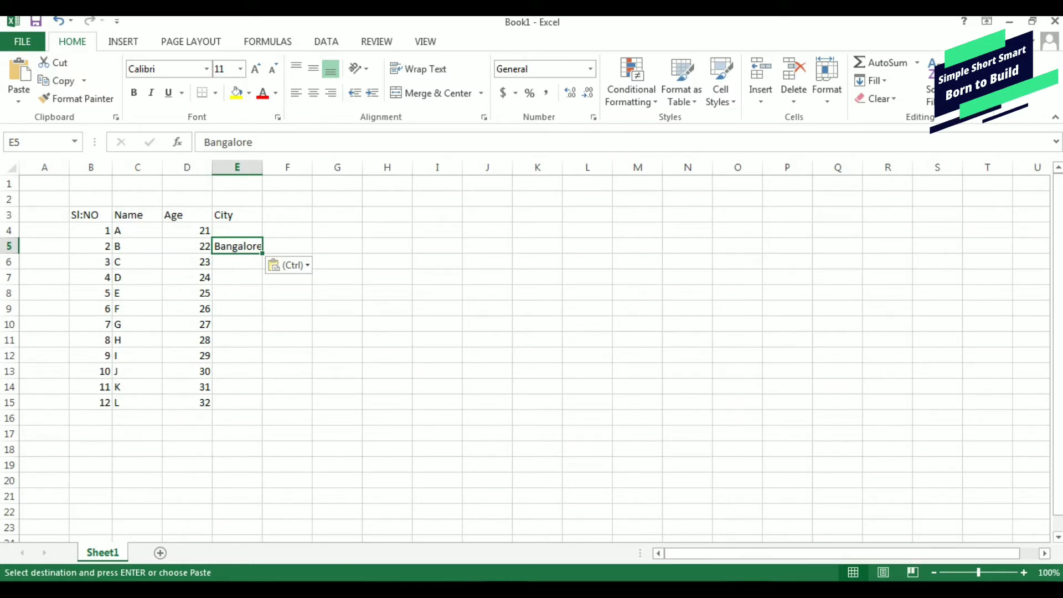
Step: Begin a VLOOKUP formula in cell E4 of Book1 with C4 as the lookup value
left_click(236, 230)
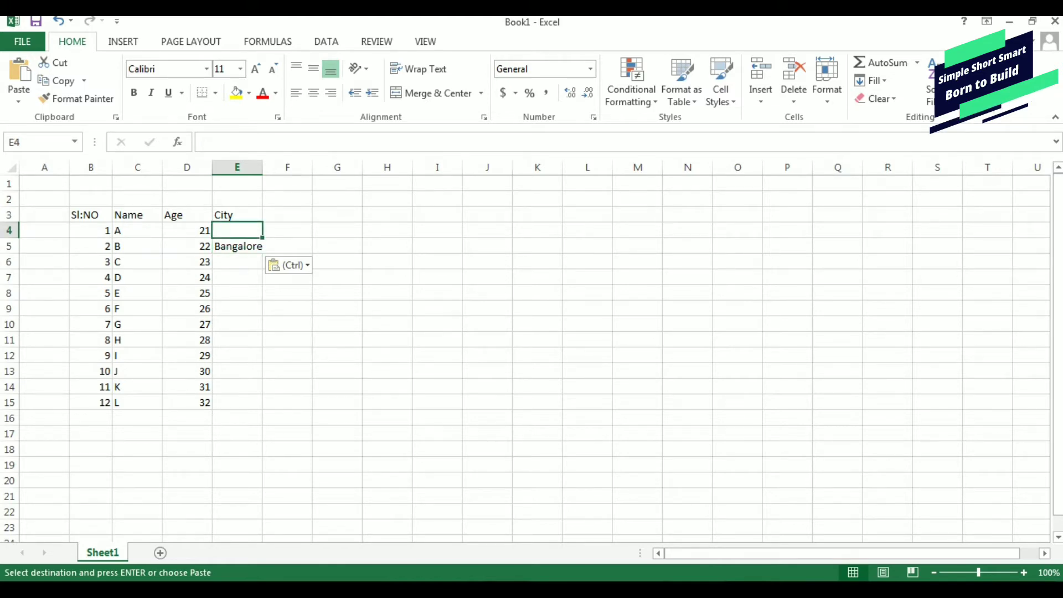
type("=")
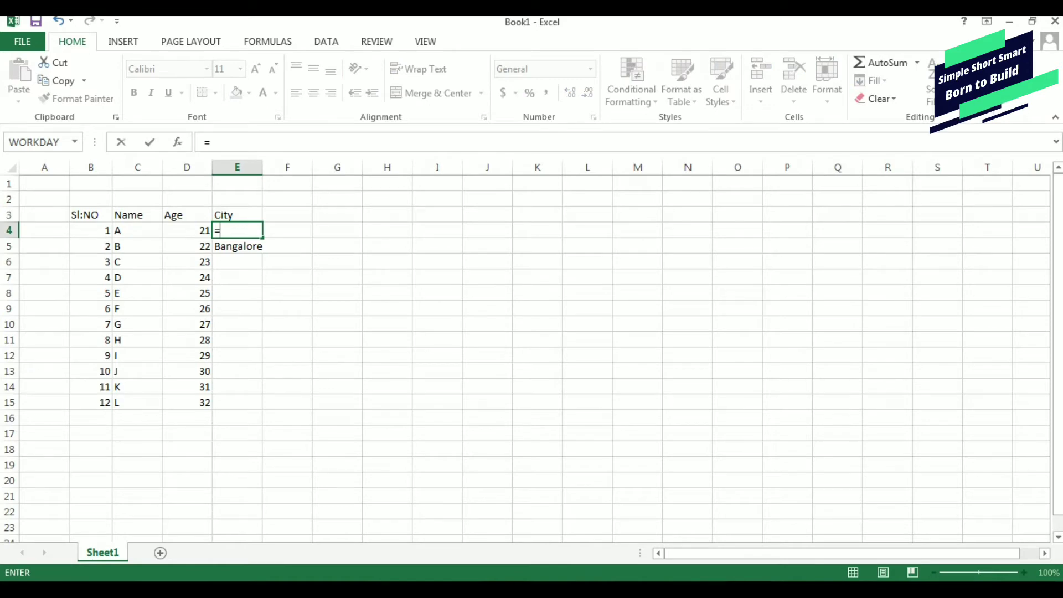
type("vlooki")
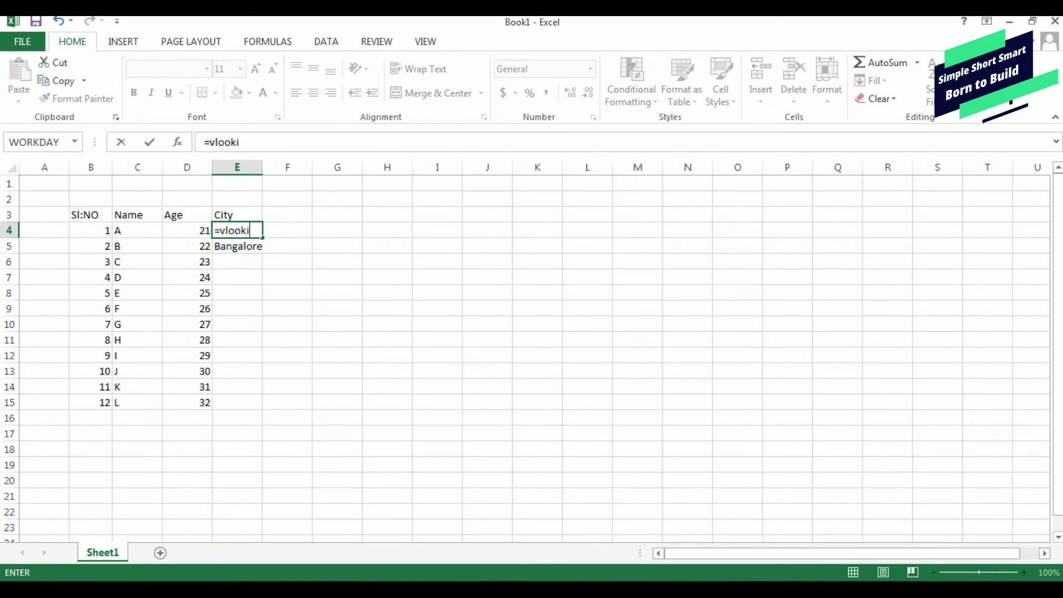
key("BackSpace")
type("i")
key("BackSpace")
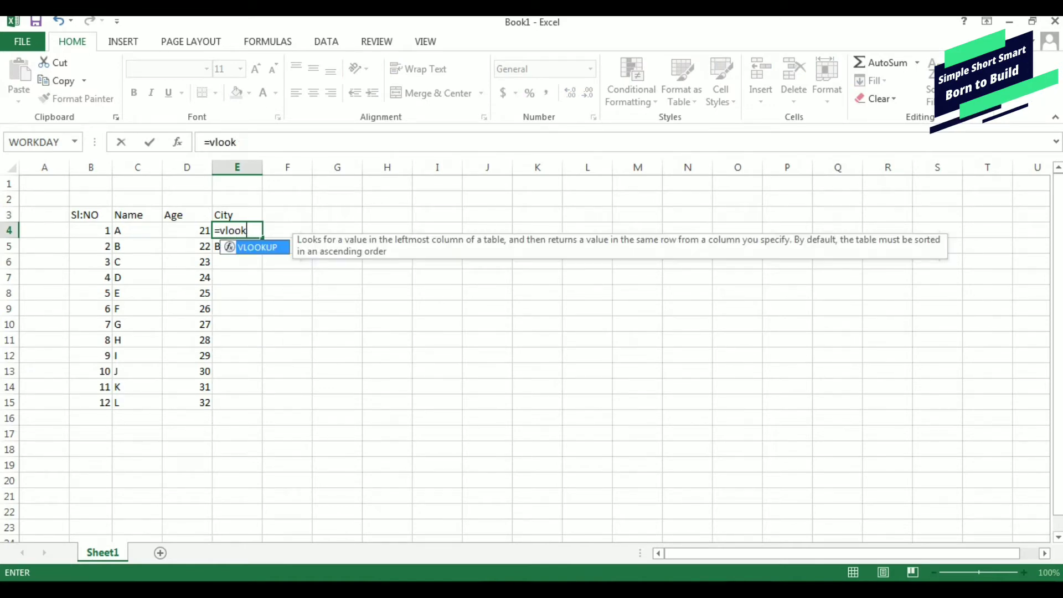
type("up")
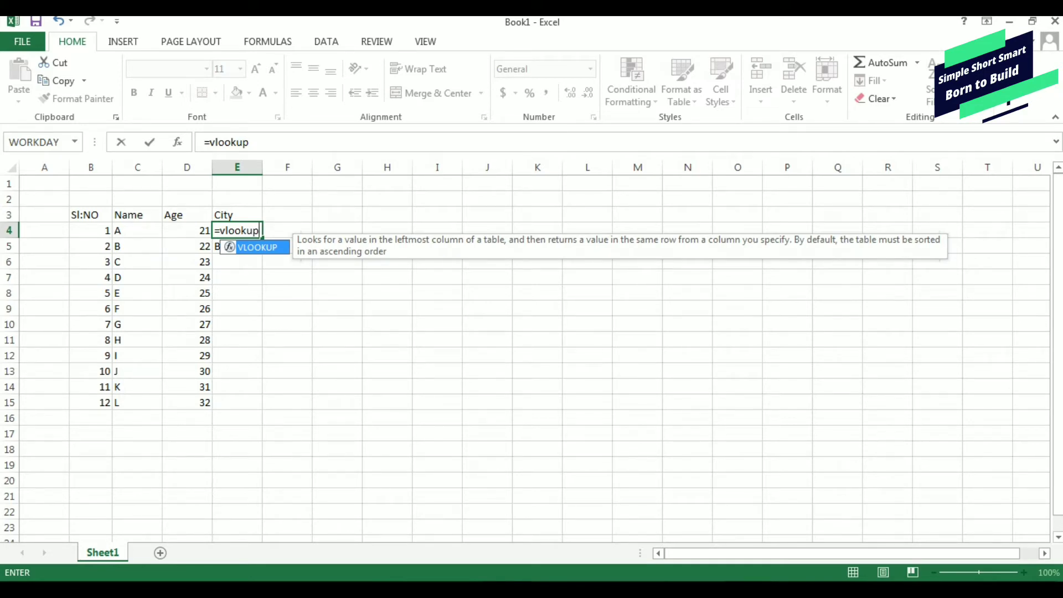
key("Tab")
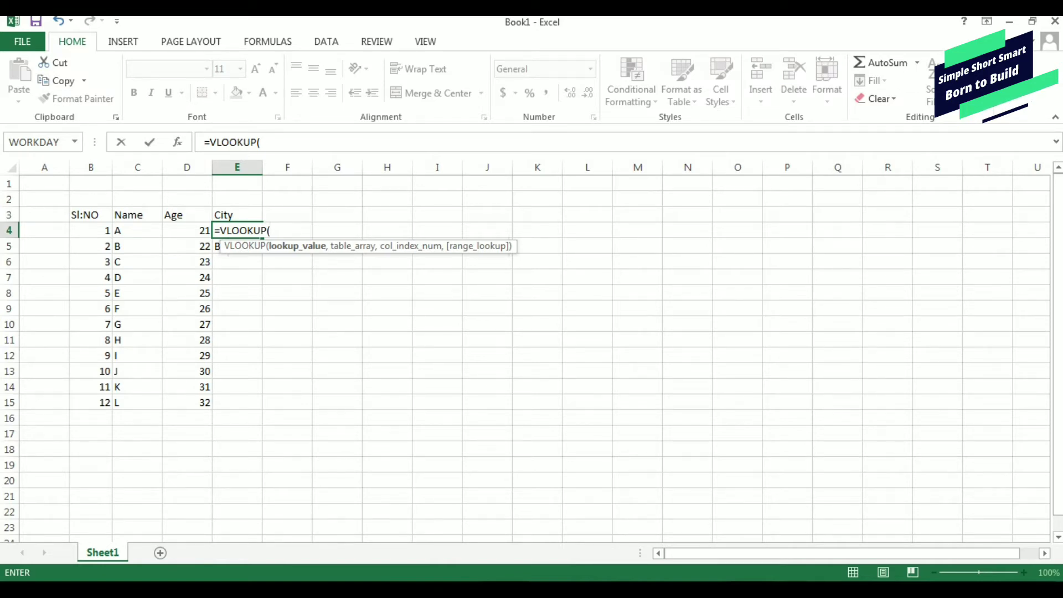
left_click(138, 230)
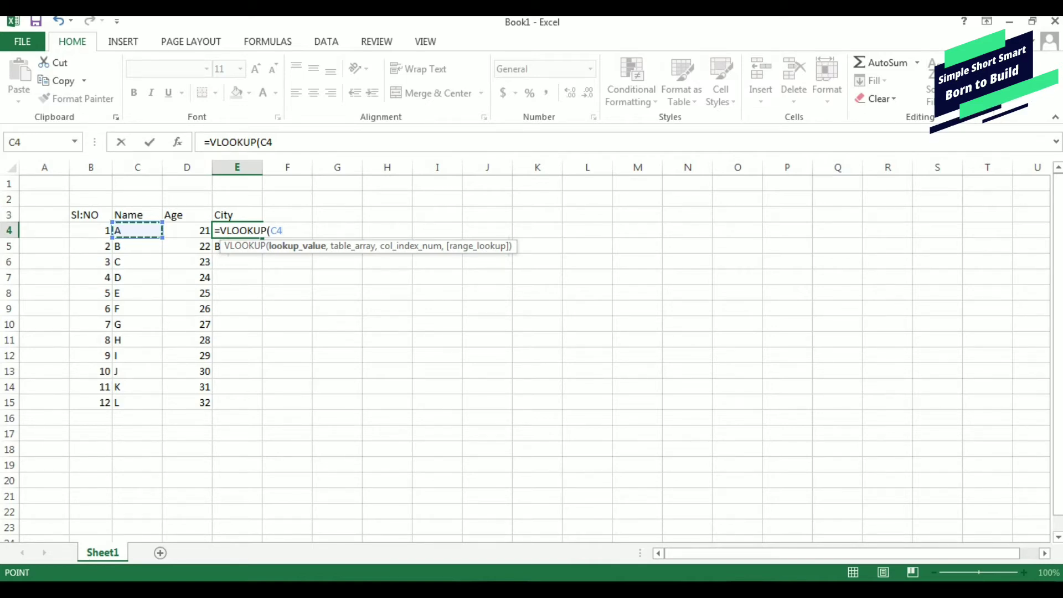
type(",")
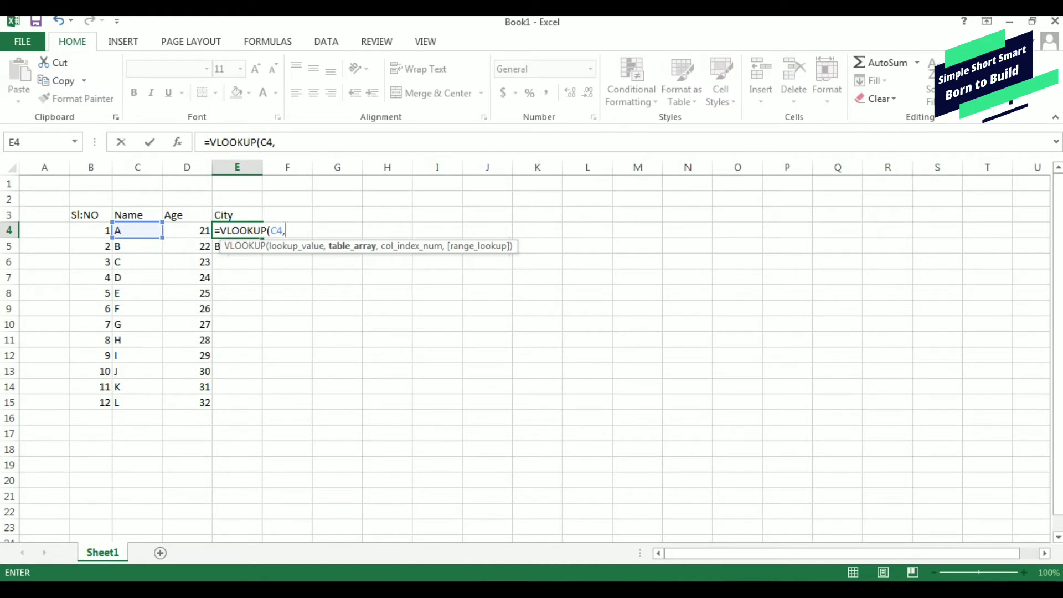
Step: Set the VLOOKUP table array to columns C through E of Sheet1 in Book2
key("alt+Tab")
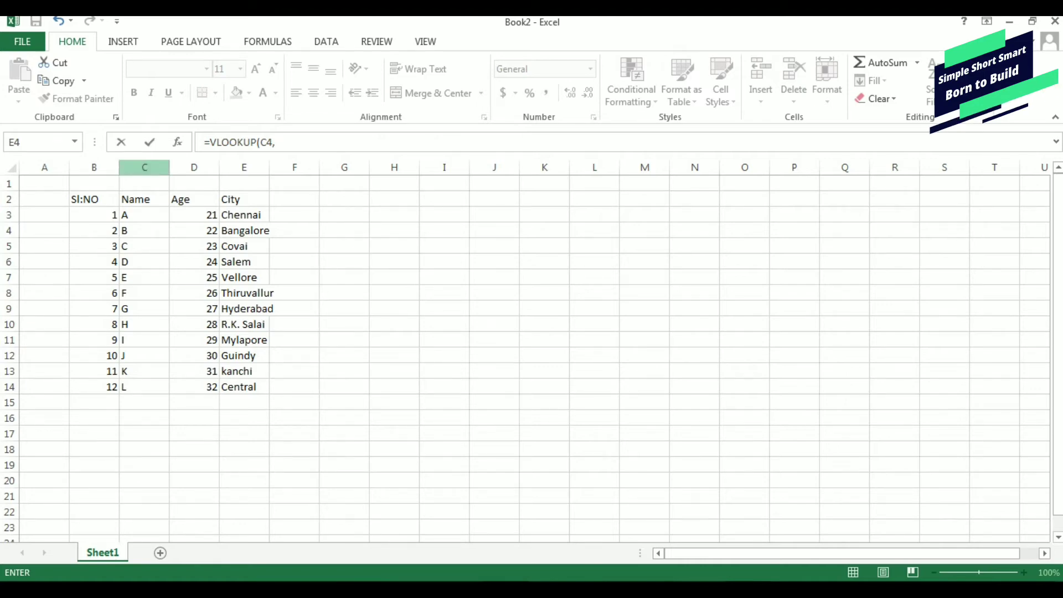
left_click(144, 167)
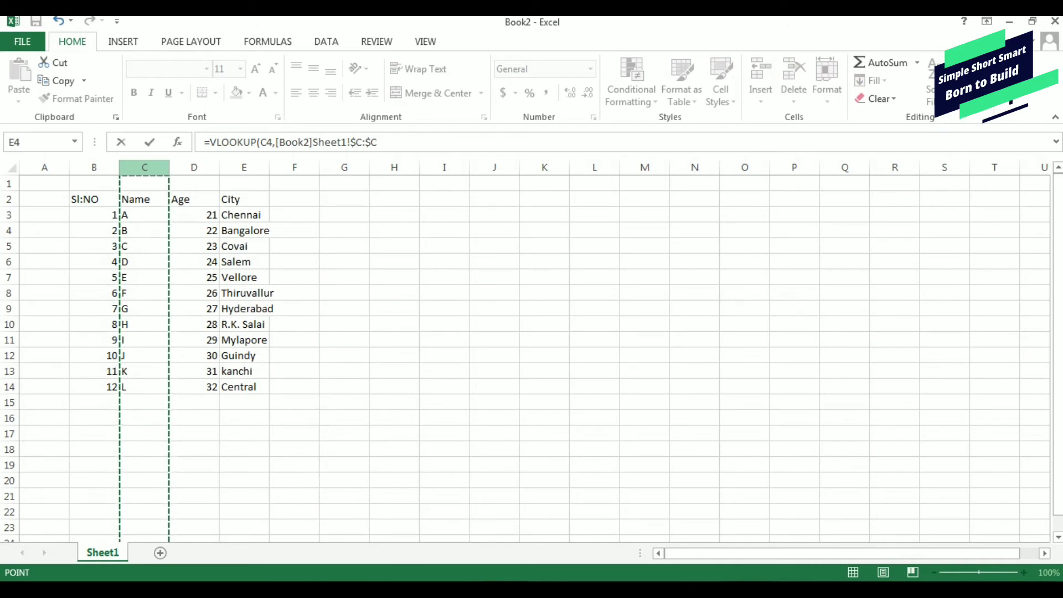
left_click(94, 167)
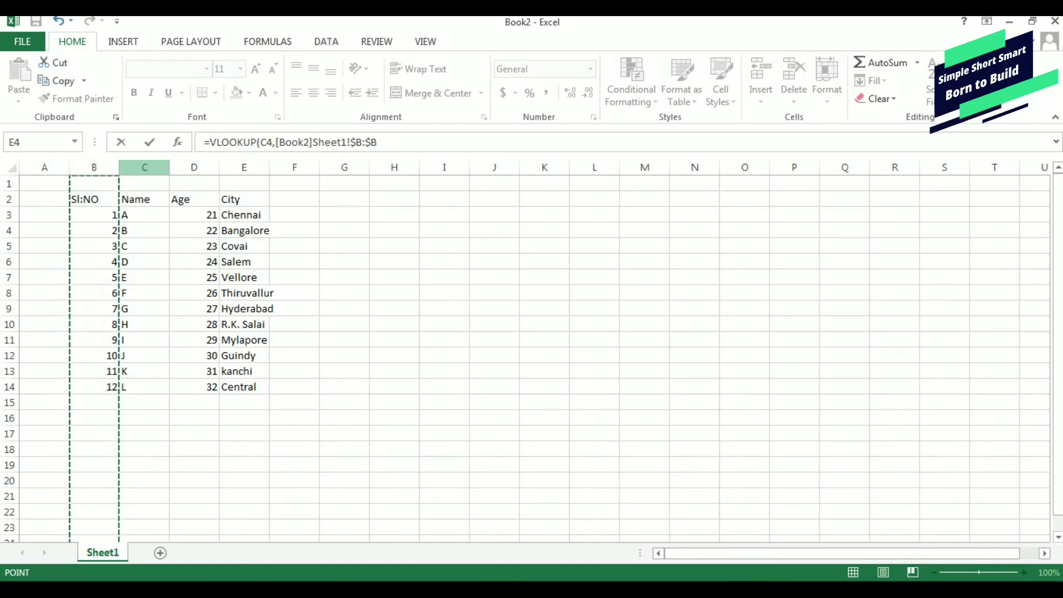
left_click(144, 167)
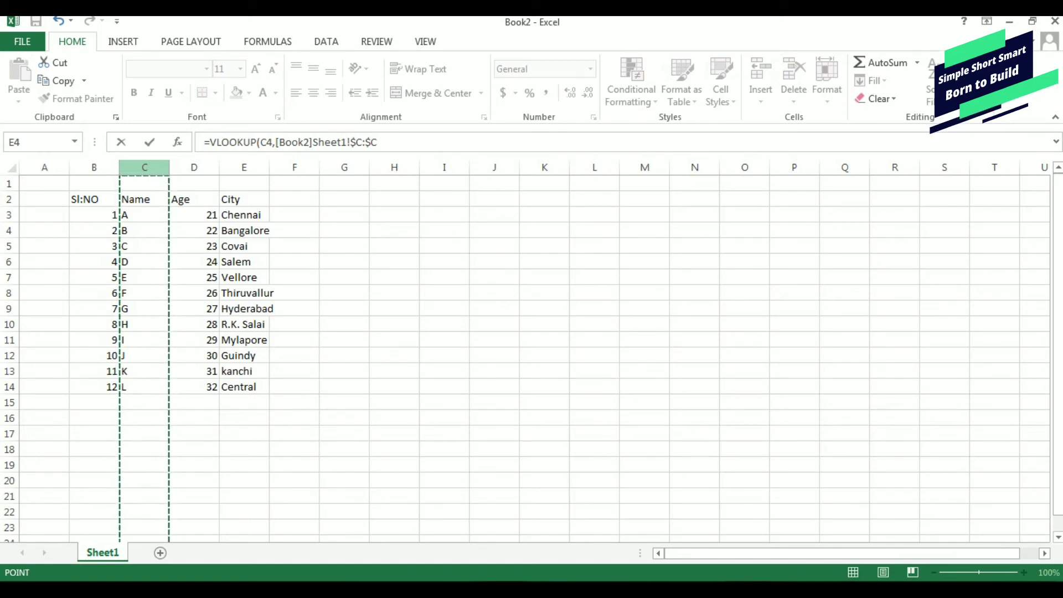
left_click_drag(144, 167, 245, 167)
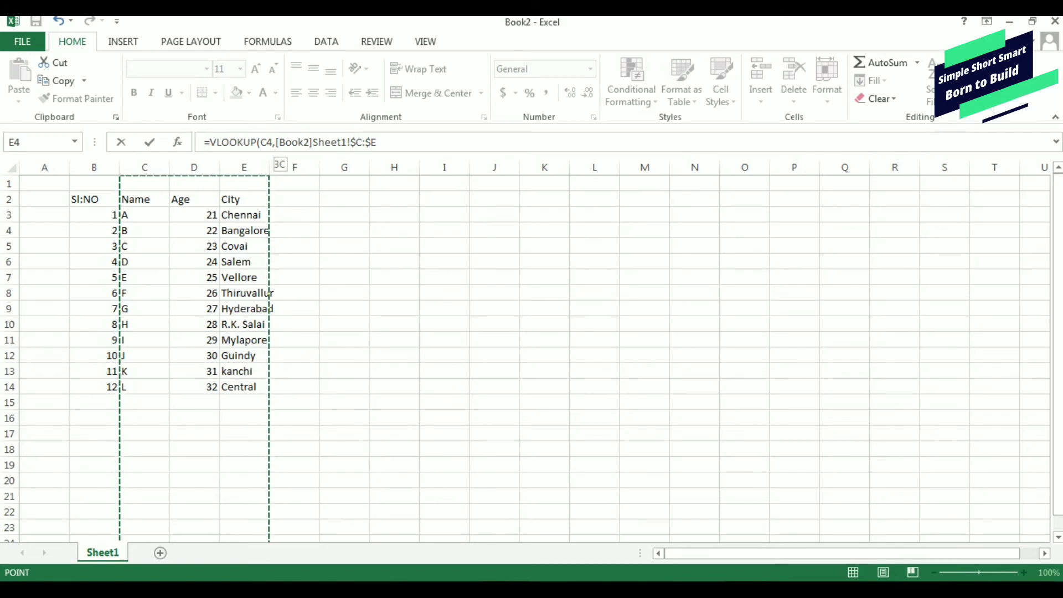
left_click(379, 143)
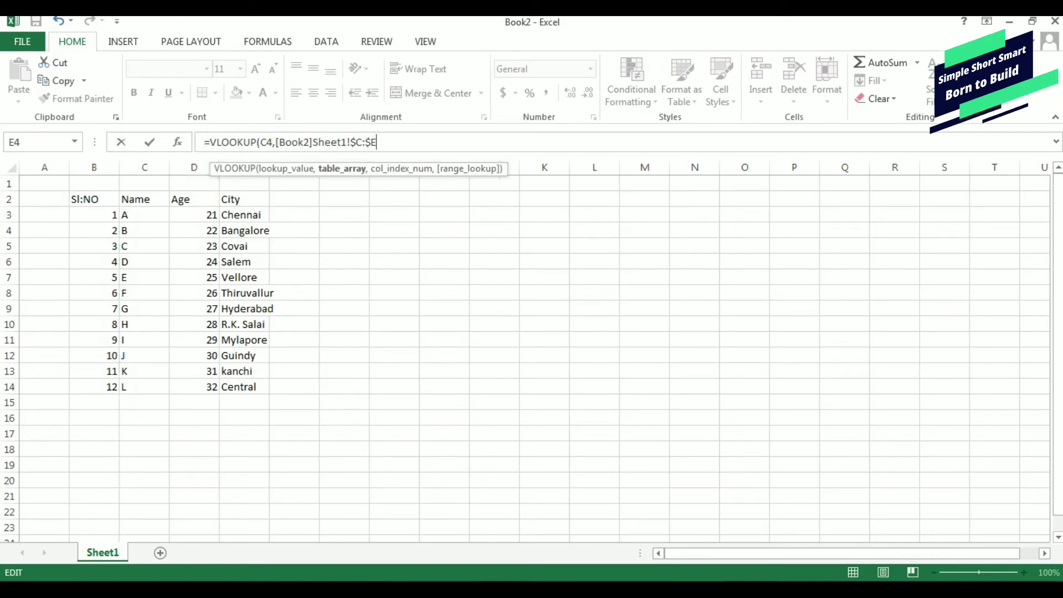
Step: Complete the VLOOKUP formula with column index 3 and range lookup 0 for an exact match
type(",3")
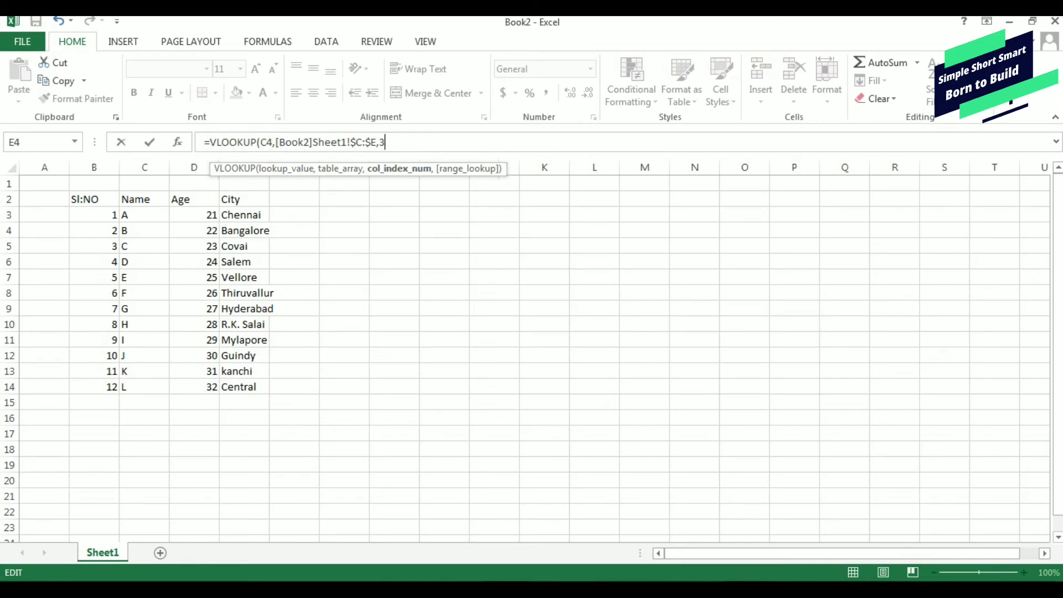
type(",0")
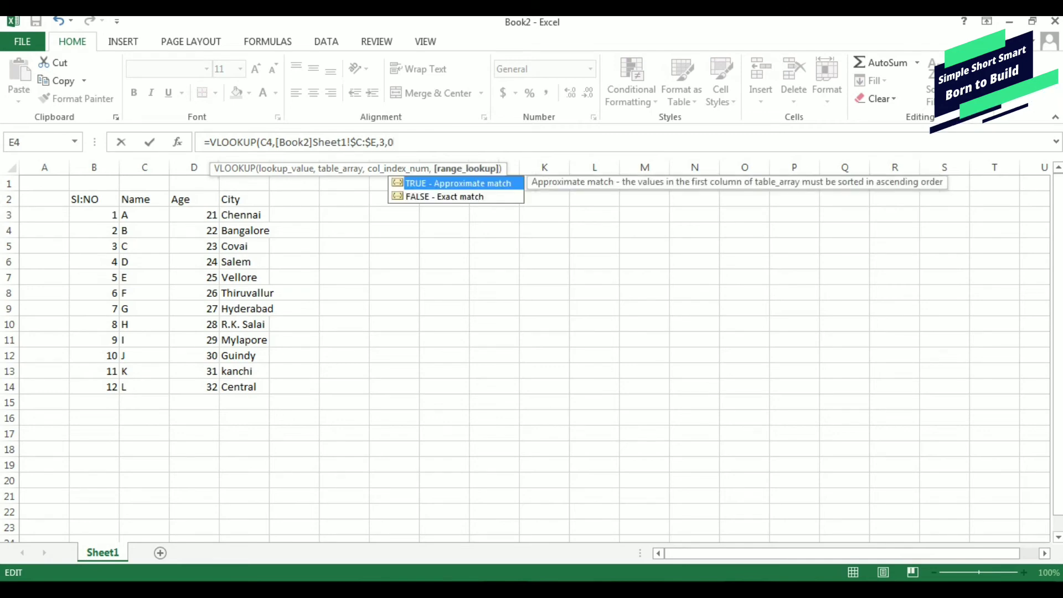
type(")")
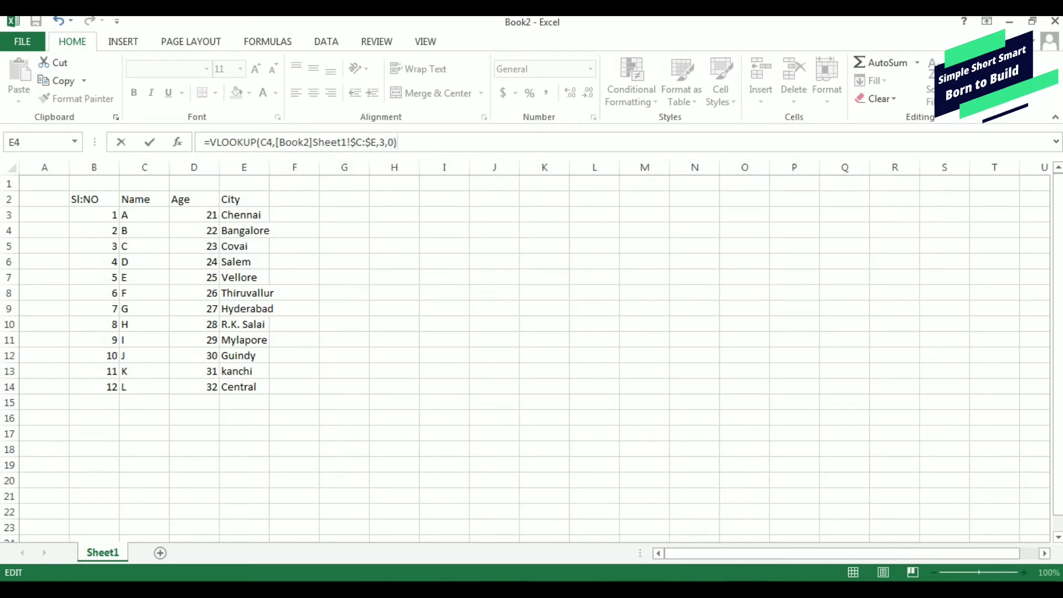
key("Return")
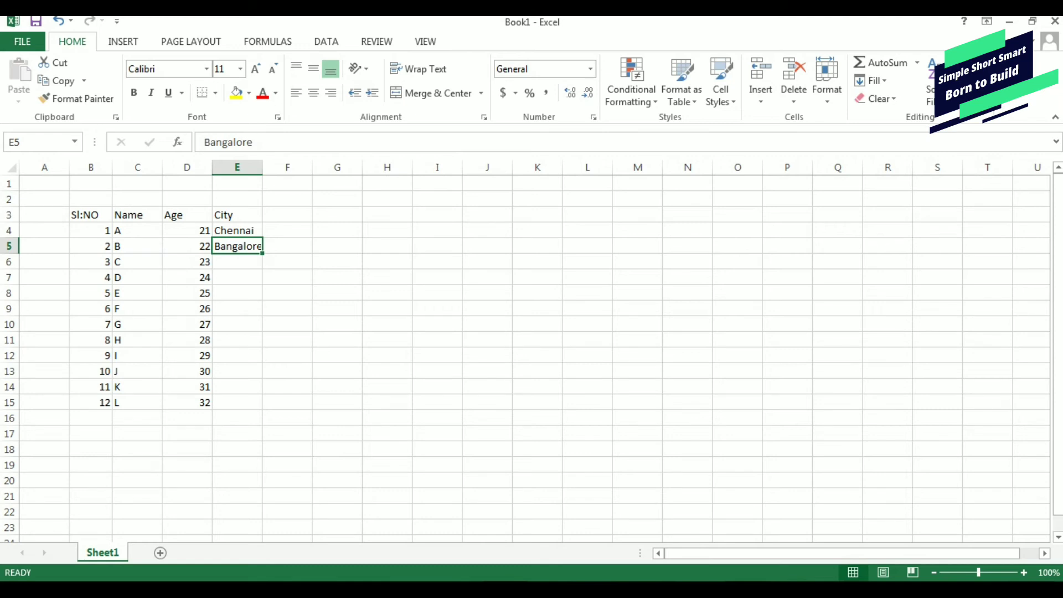
Step: Fill the VLOOKUP formula from E4 down the City column to E15
left_click(237, 230)
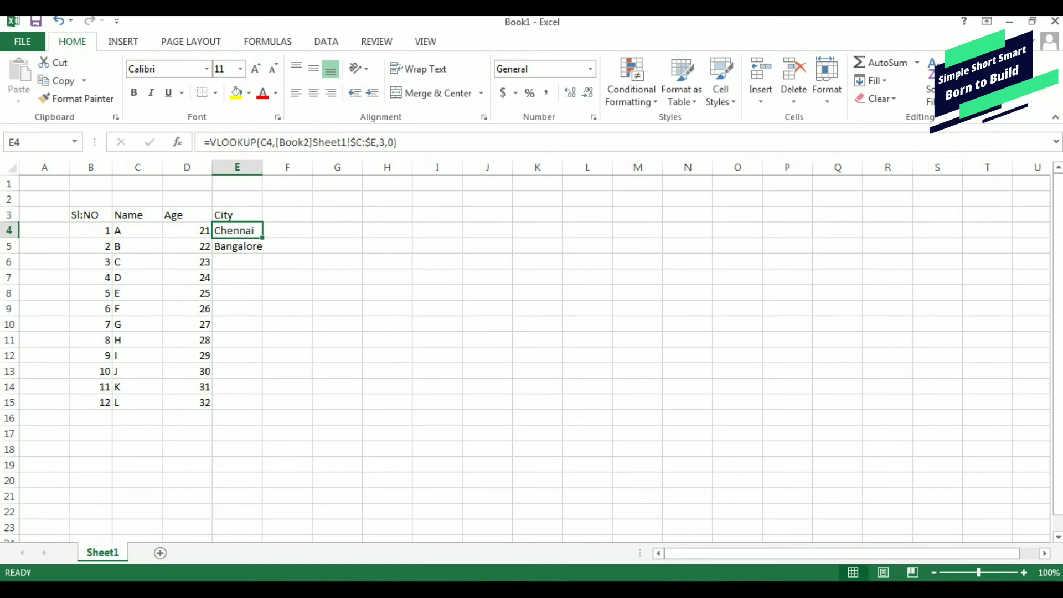
left_click_drag(262, 238, 263, 409)
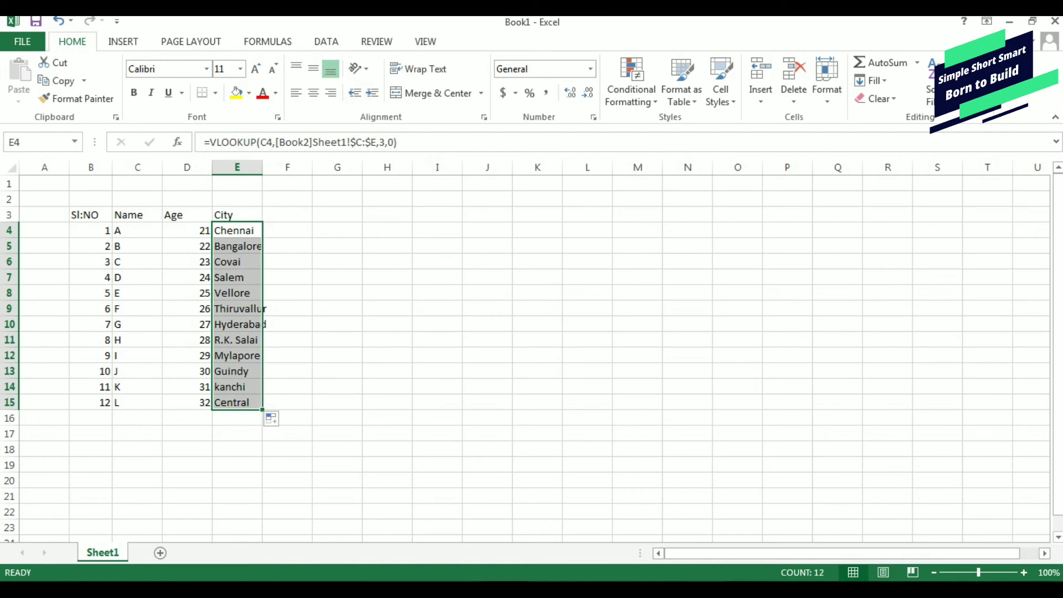